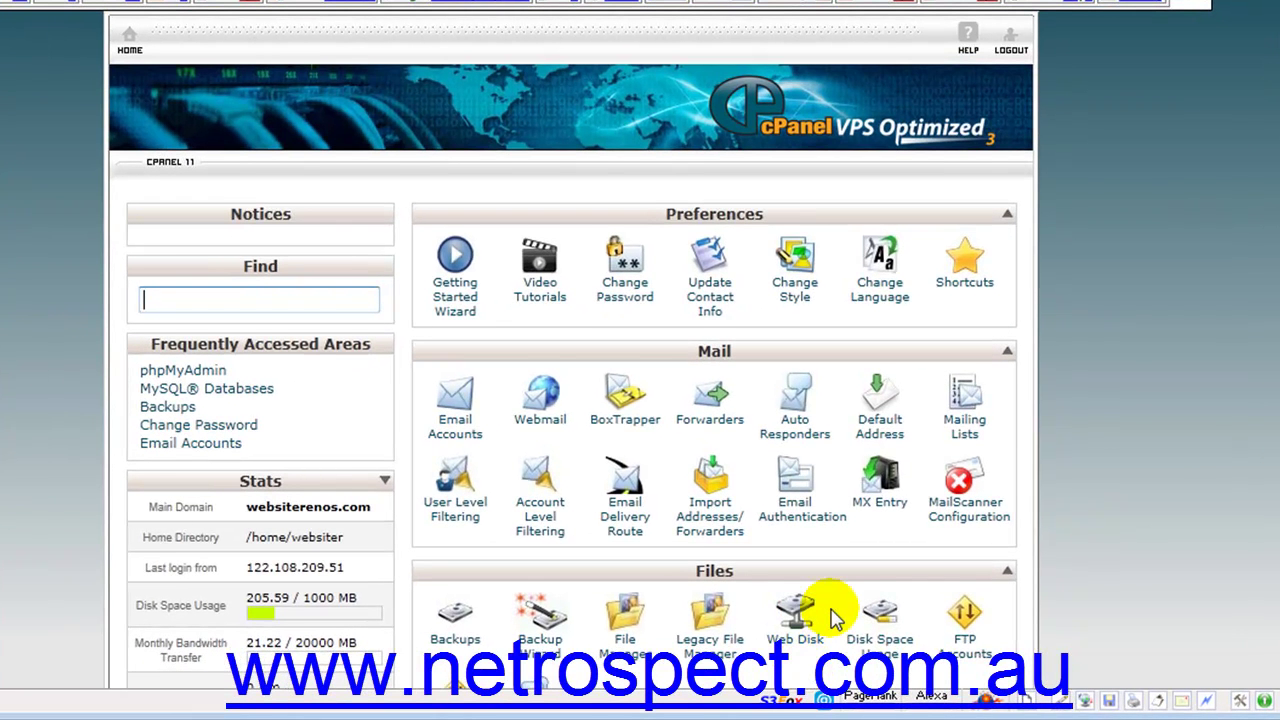
Open Disk Space Usage and scroll to the per-directory chart showing the 207.39 MB total
scroll(836, 618, down, 3)
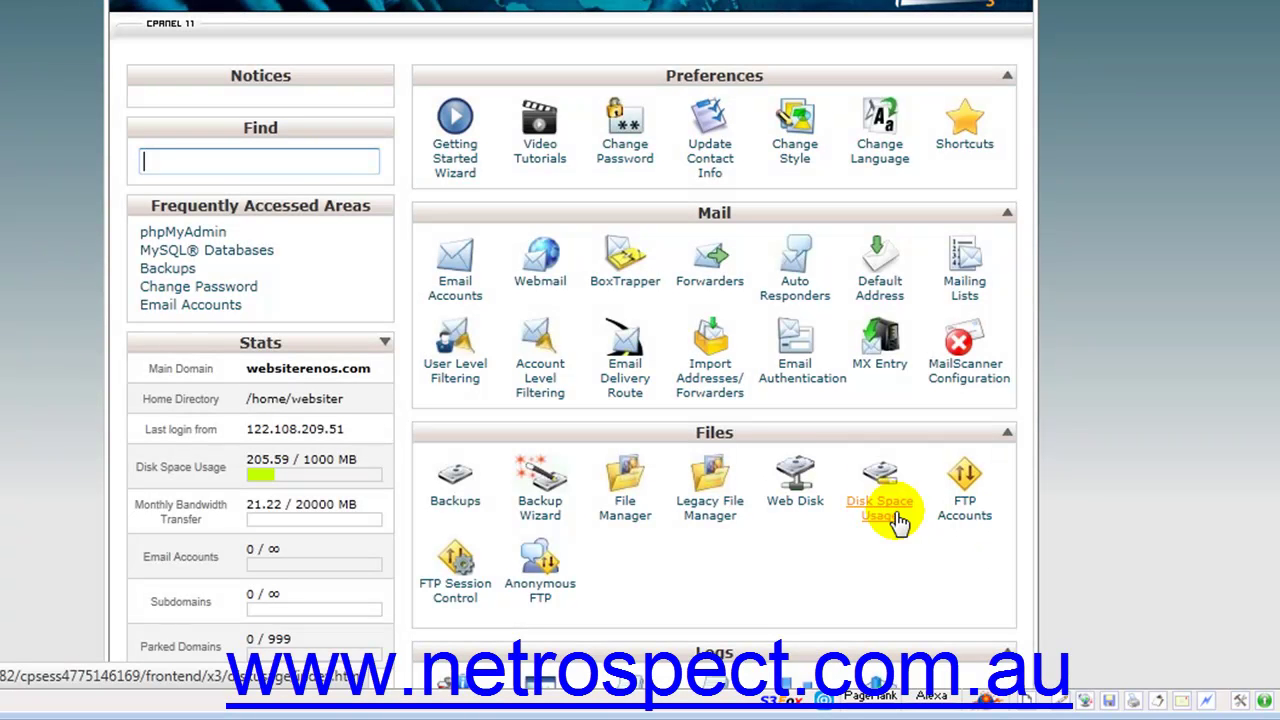
click(900, 518)
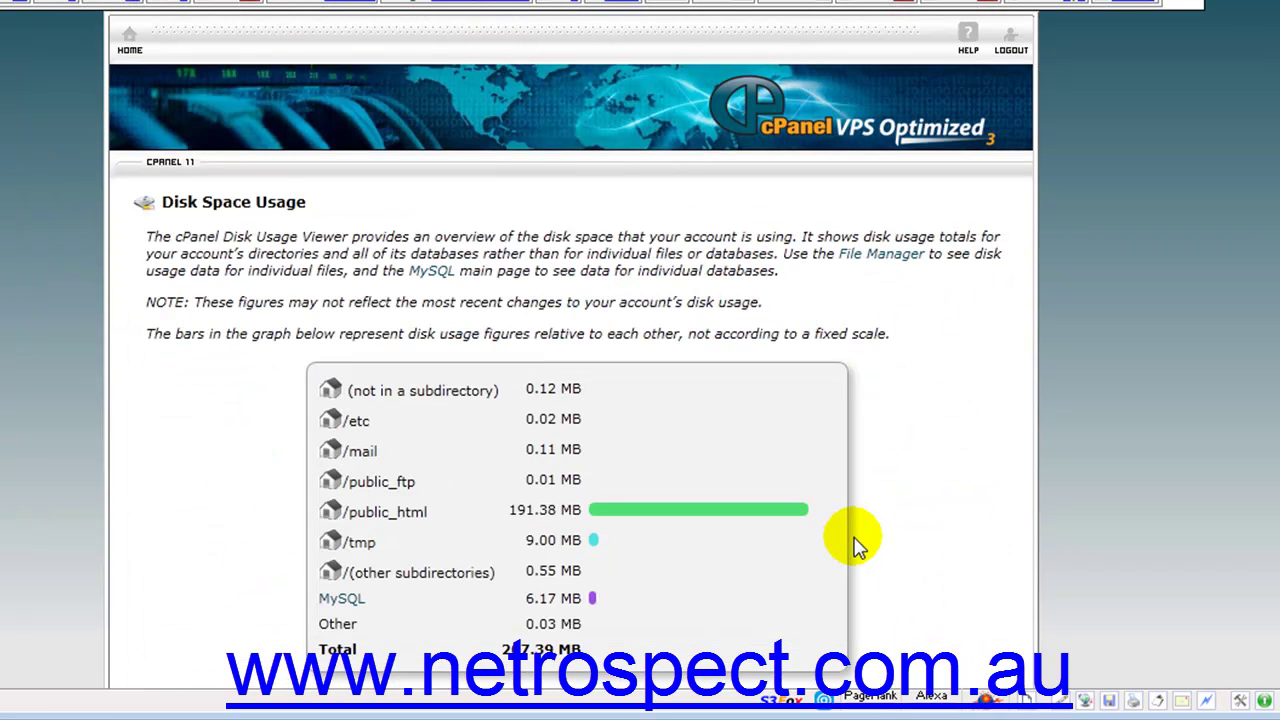
scroll(857, 545, down, 3)
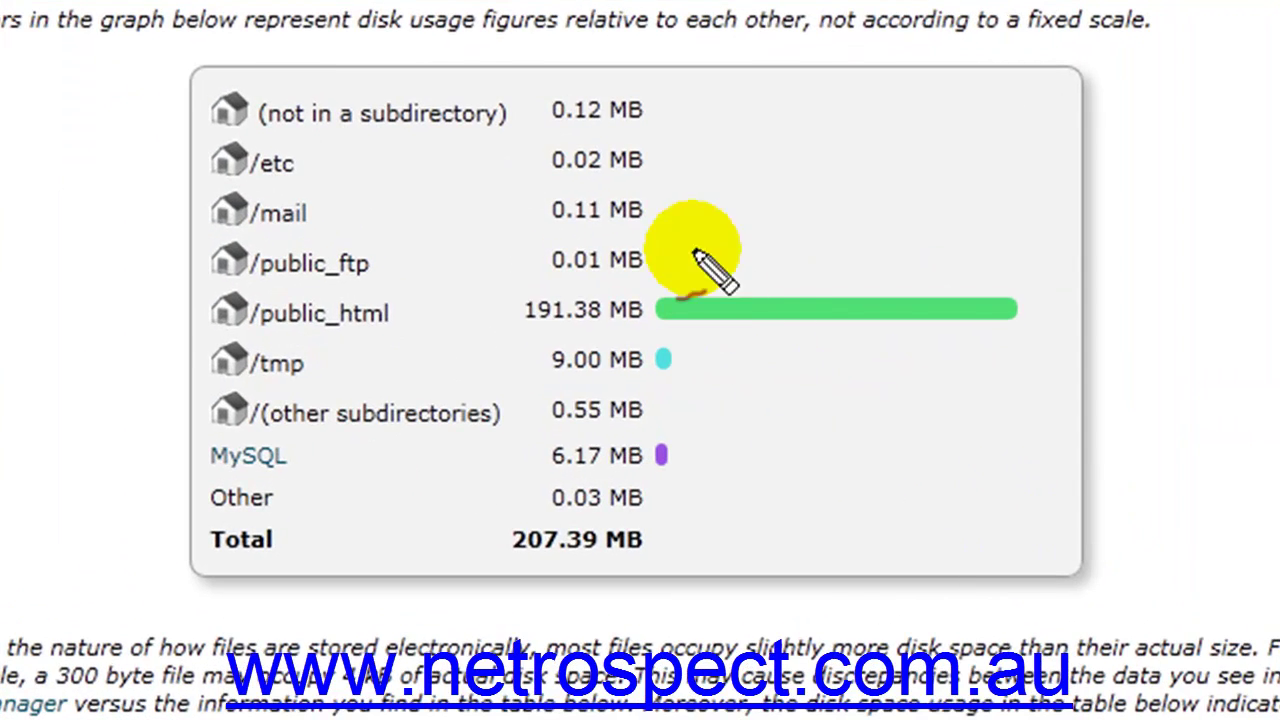
Draw red ticks and arrows beside the mail, public_html, tmp and MySQL bars
drag(680, 249, 652, 256)
mouse_move(666, 205)
mouse_down()
mouse_move(643, 240)
mouse_move(691, 223)
mouse_move(743, 234)
mouse_move(675, 222)
mouse_up()
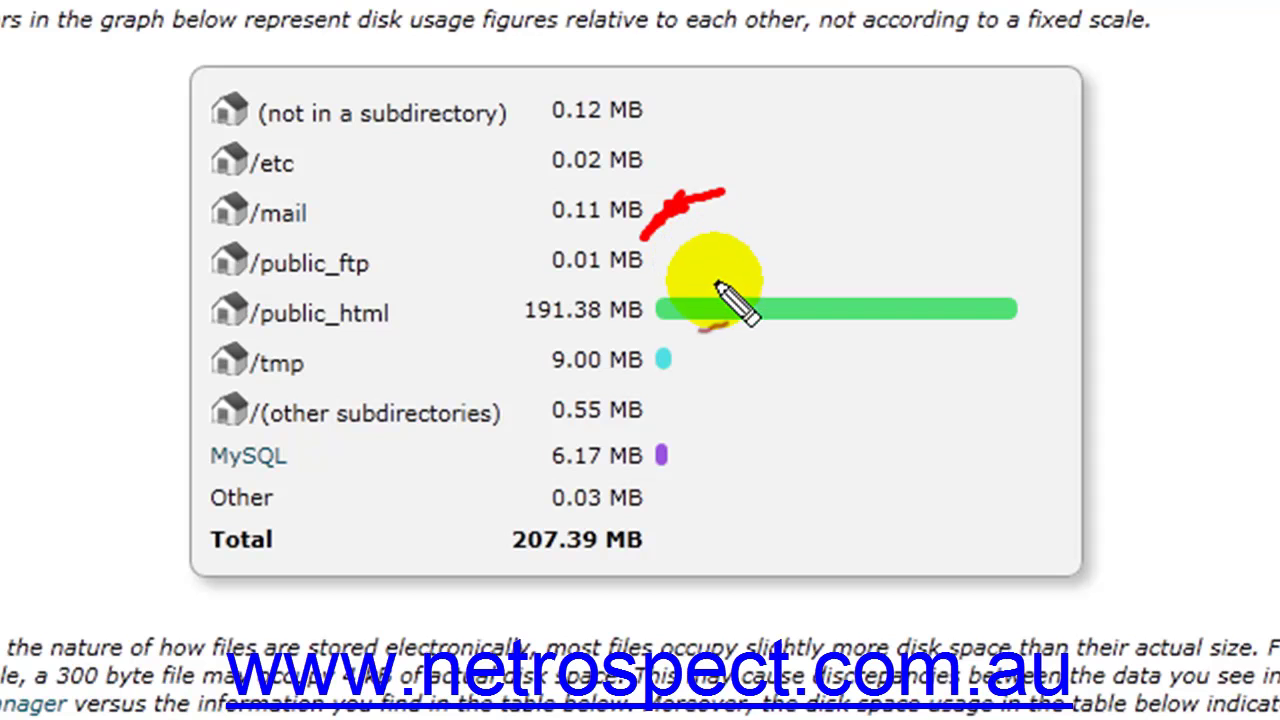
drag(712, 290, 748, 276)
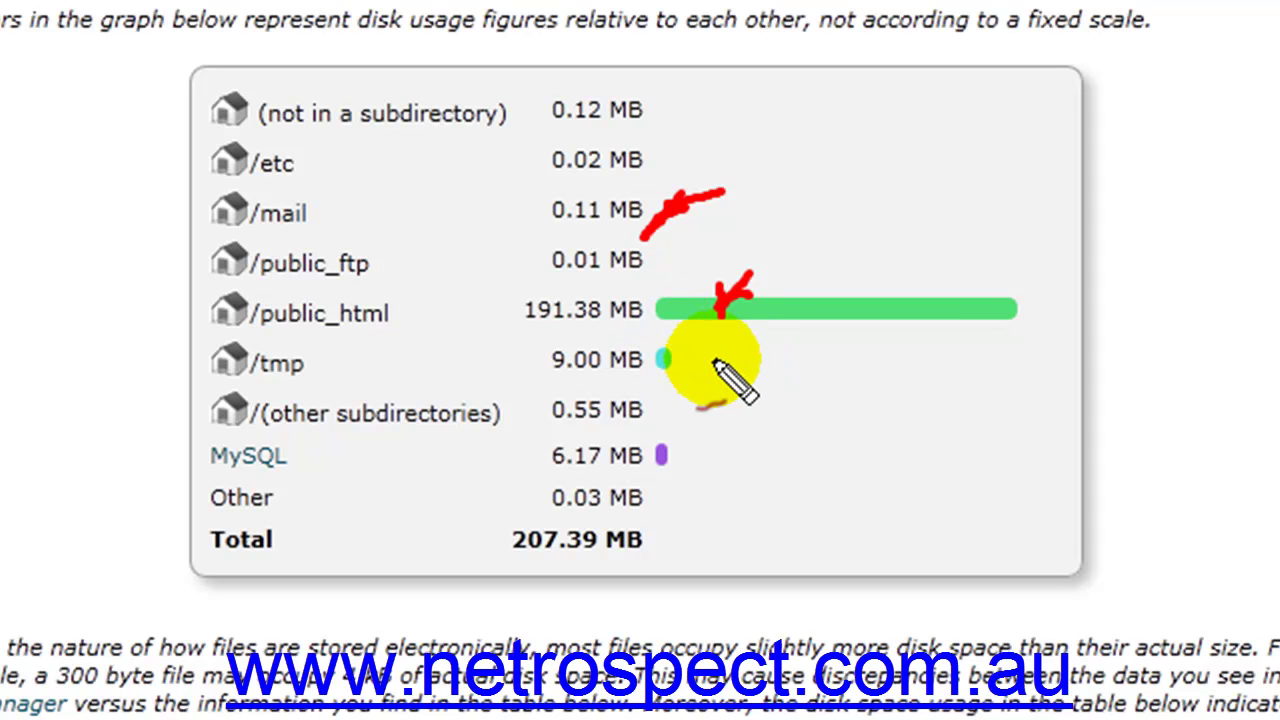
drag(688, 358, 684, 358)
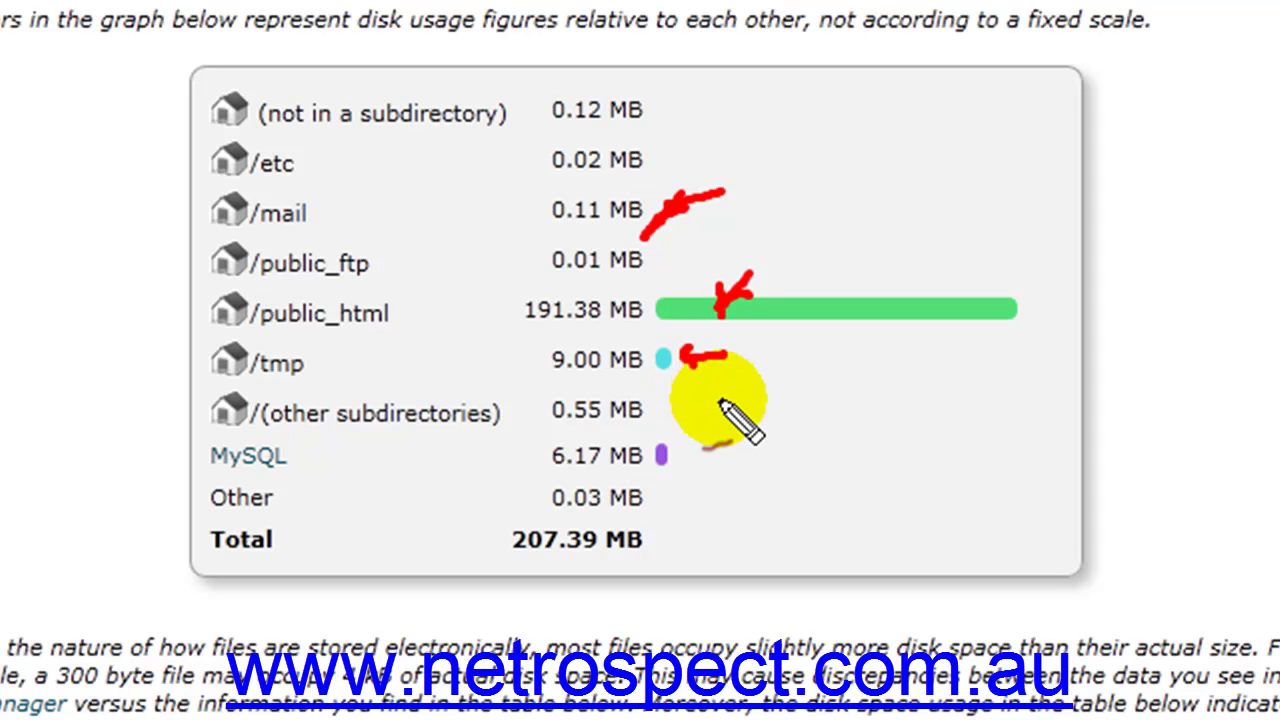
drag(692, 455, 742, 441)
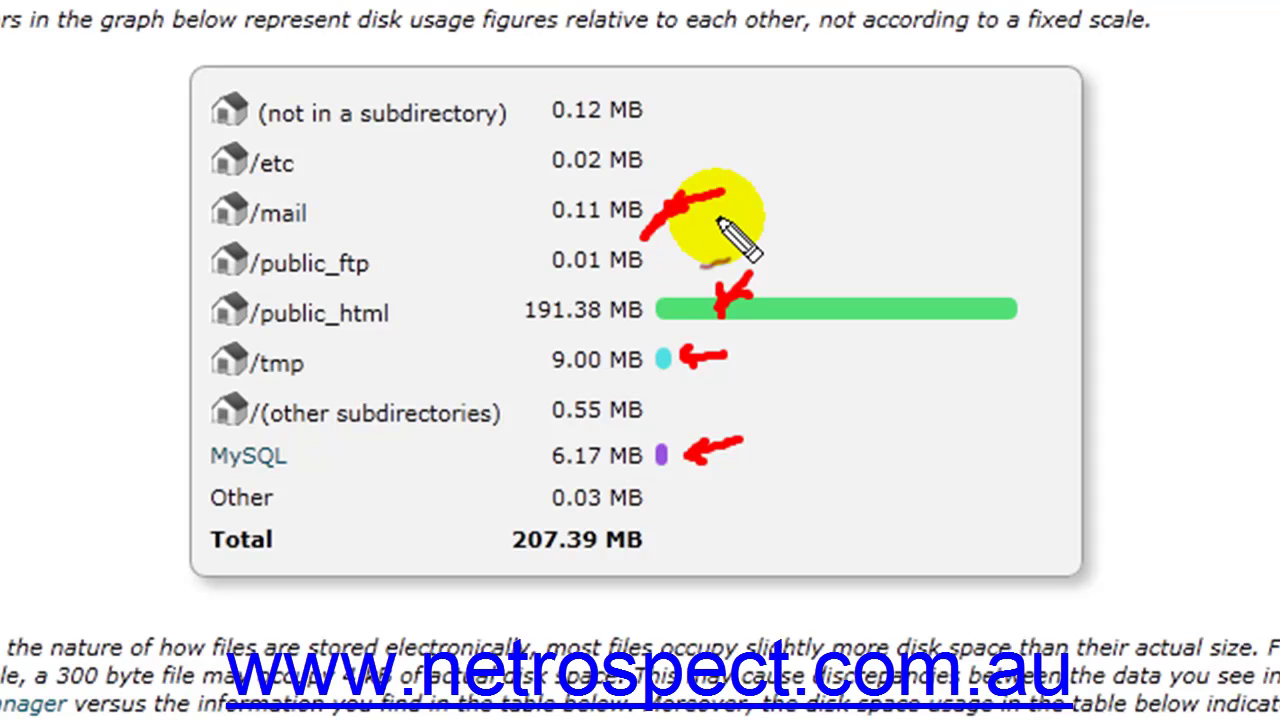
Clear the red pen marks from the usage chart and scroll to the directory table
click(772, 372)
scroll(774, 374, down, 2)
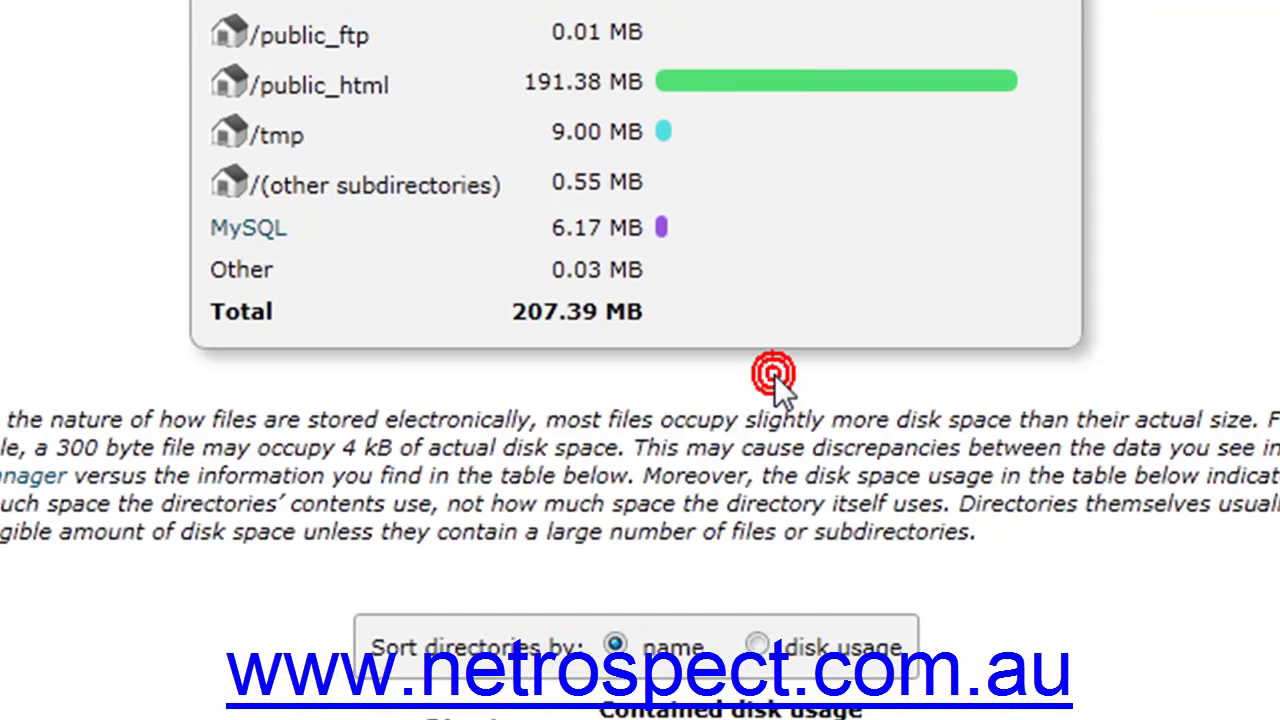
scroll(774, 374, down, 5)
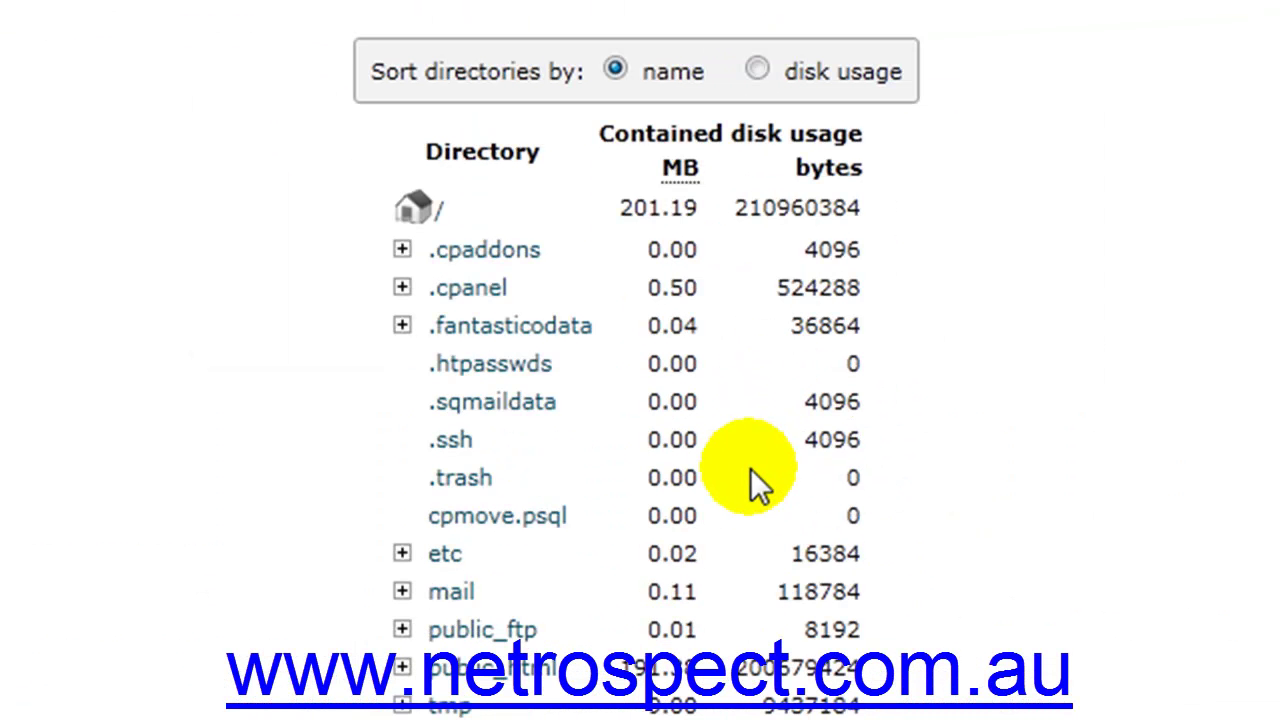
Expand the mail folder to list .Drafts, .INBOX.Sent, cur, new and more
click(403, 591)
scroll(706, 510, down, 3)
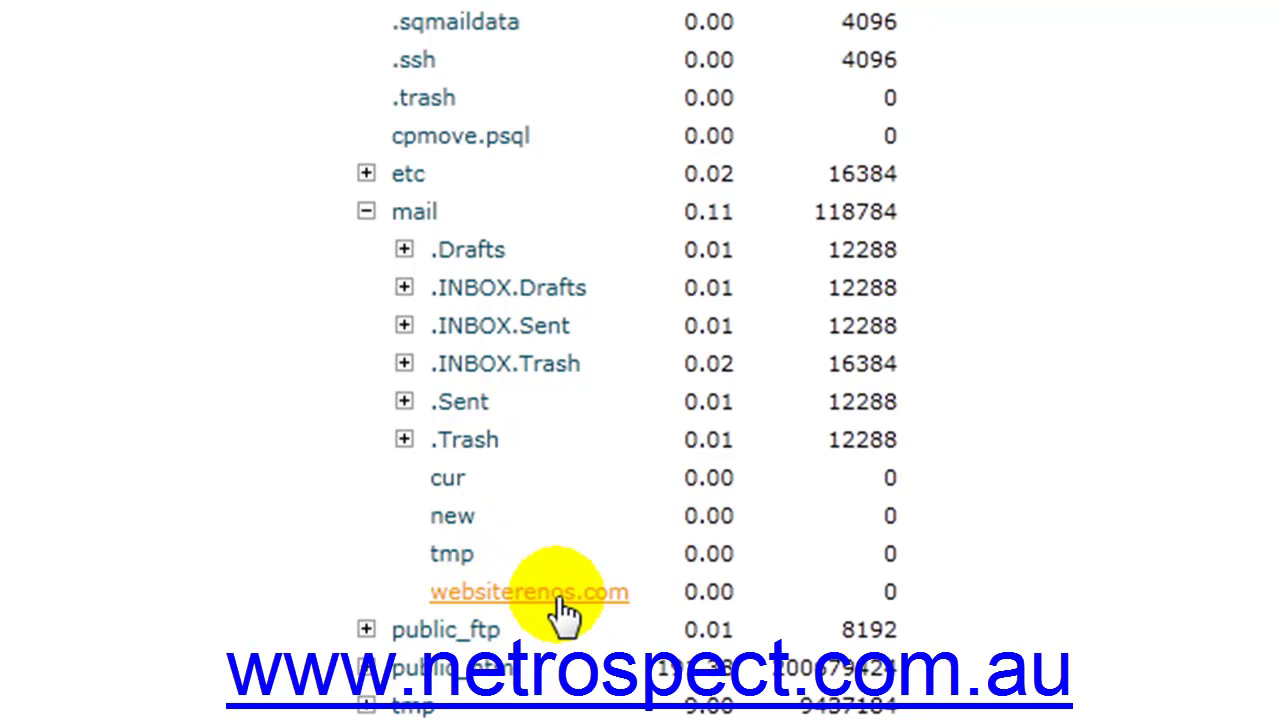
click(557, 595)
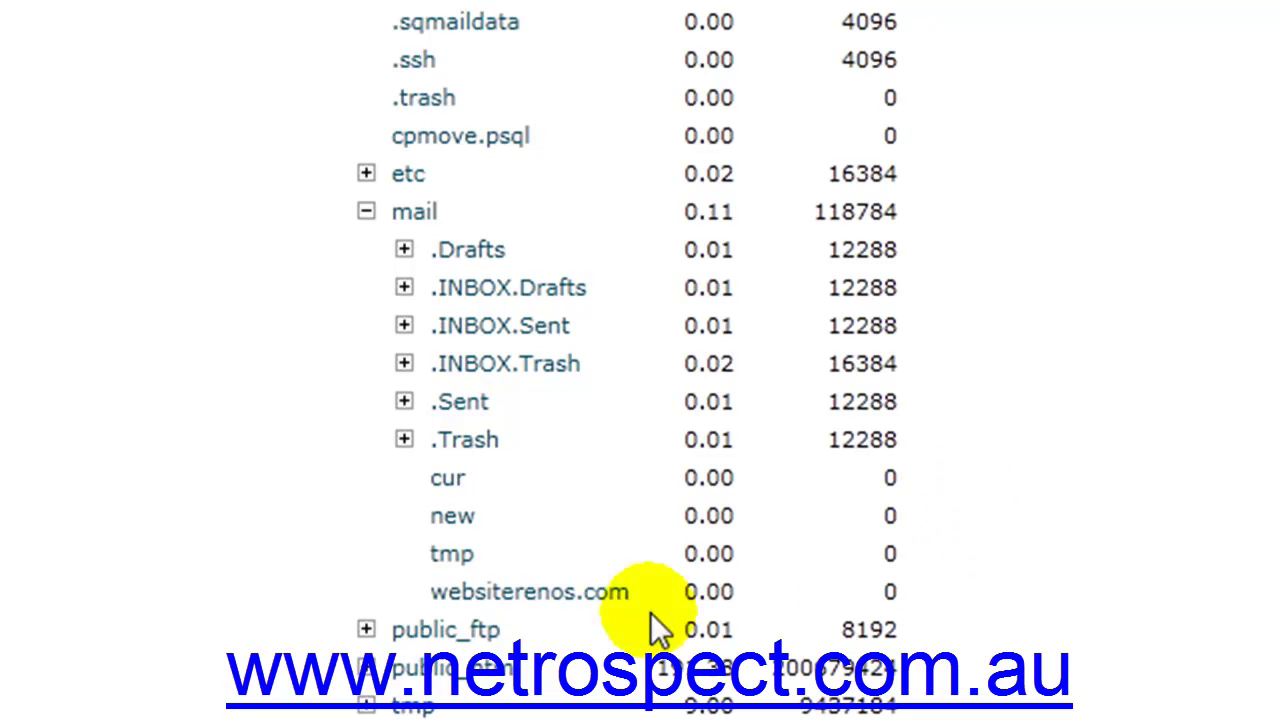
click(366, 667)
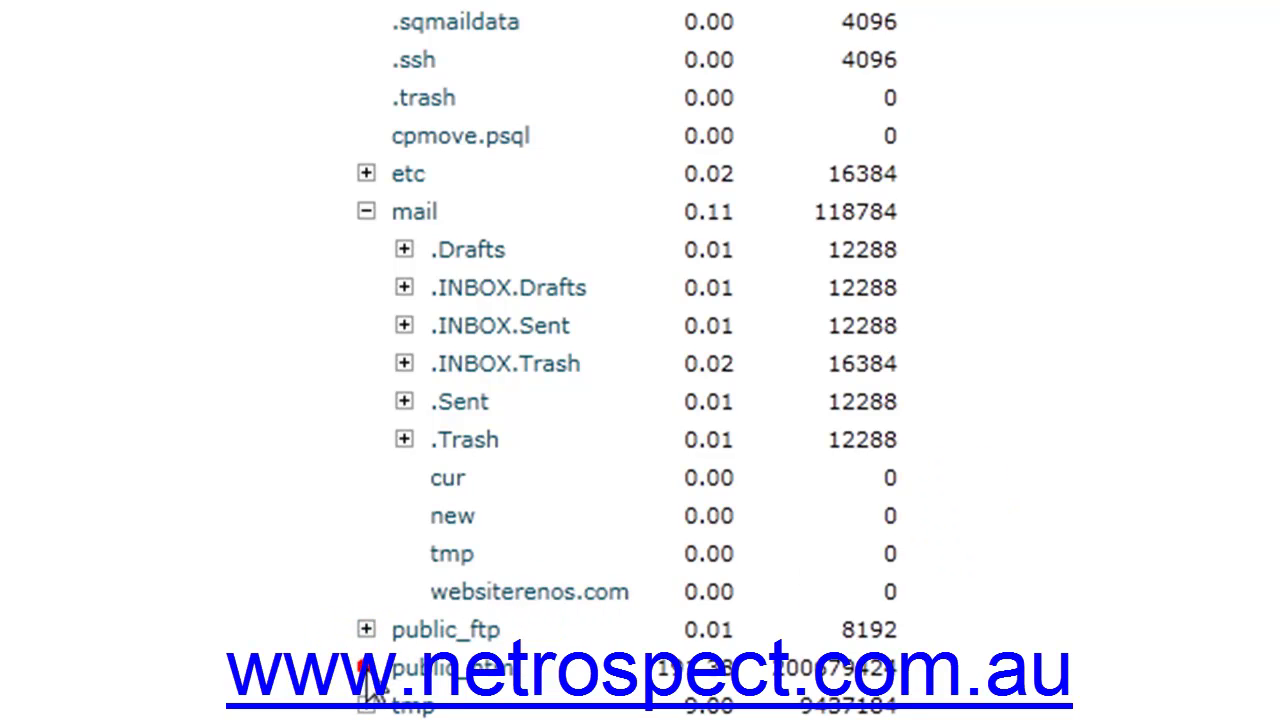
scroll(688, 576, down, 2)
scroll(688, 572, down, 5)
scroll(694, 591, down, 2)
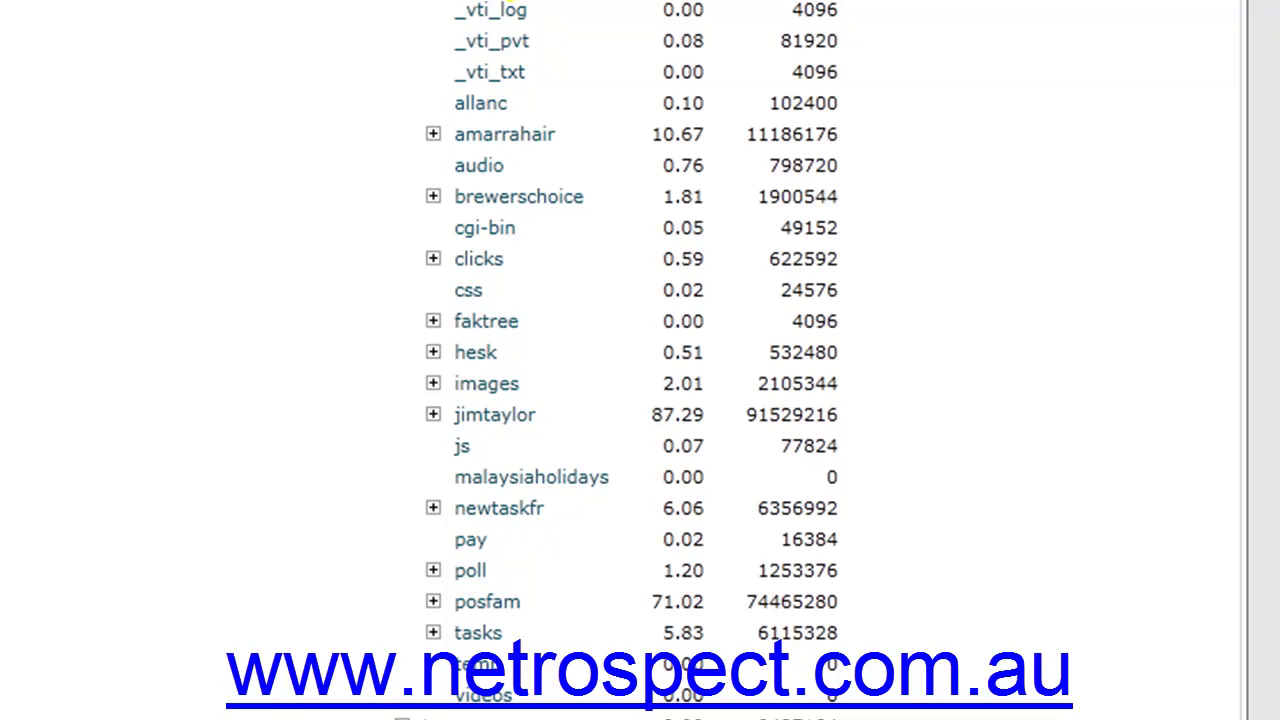
scroll(537, 368, down, 2)
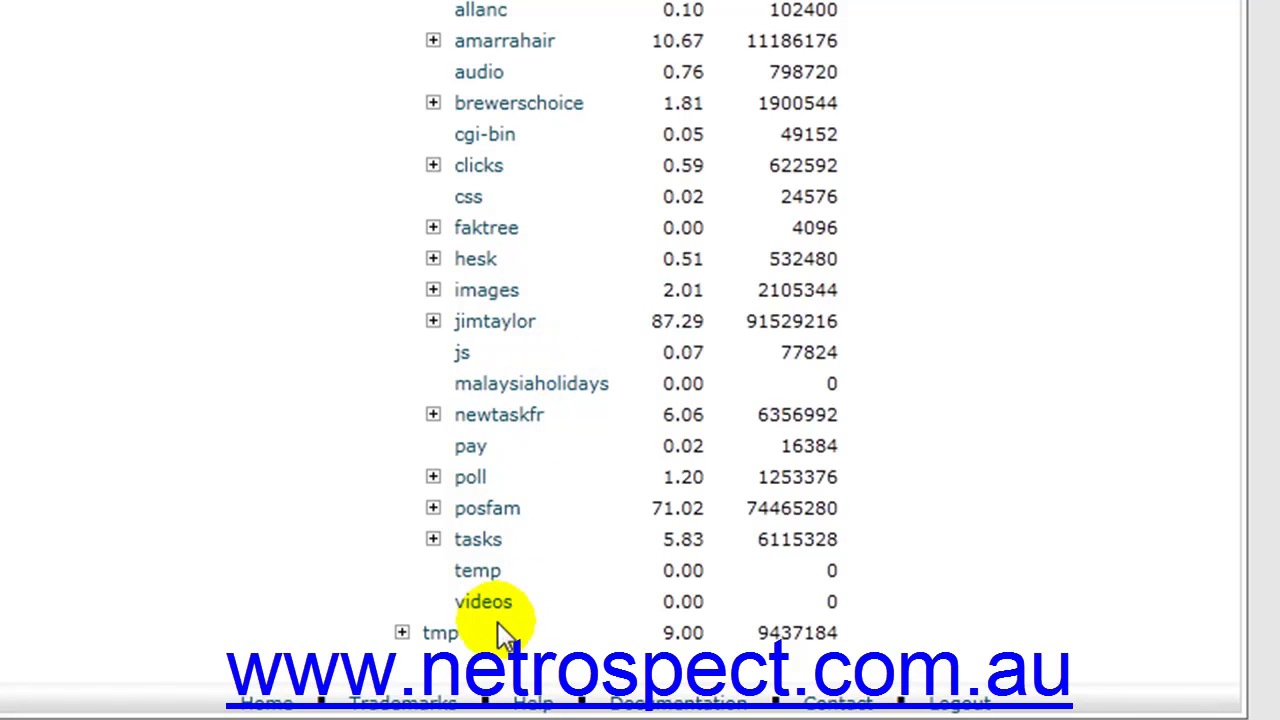
Expand the tmp folder to show analog, awstats, cpbandwidth, webalizer and webalizerftp
click(401, 632)
scroll(614, 529, down, 3)
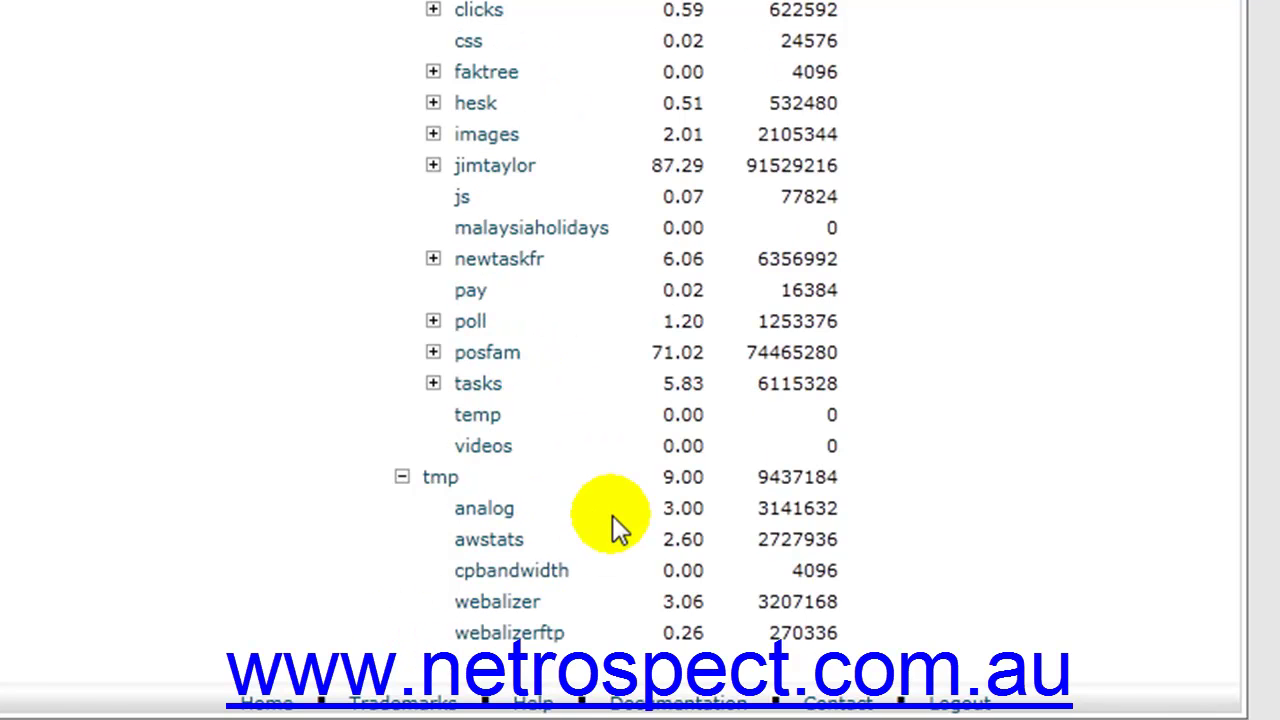
scroll(566, 586, up, 4)
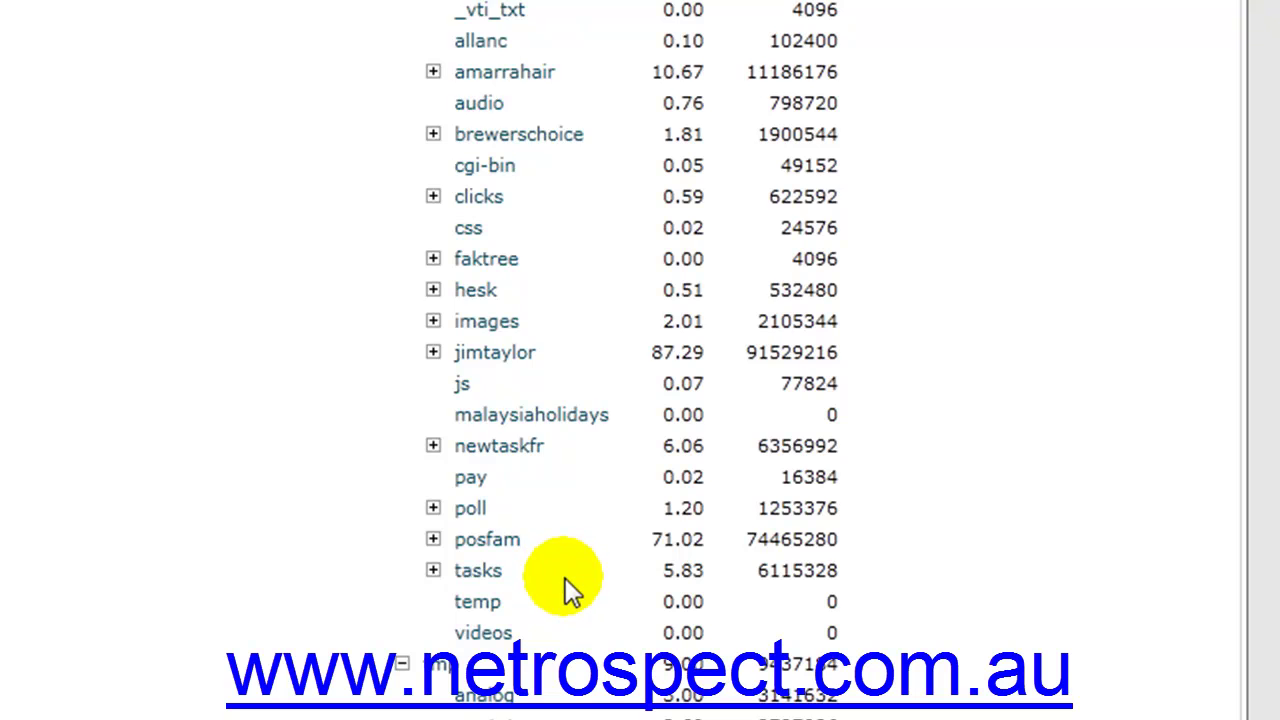
Return up the directory tree to the usage summary chart showing 207.39 MB total
scroll(565, 584, up, 2)
scroll(560, 569, up, 4)
scroll(563, 575, up, 2)
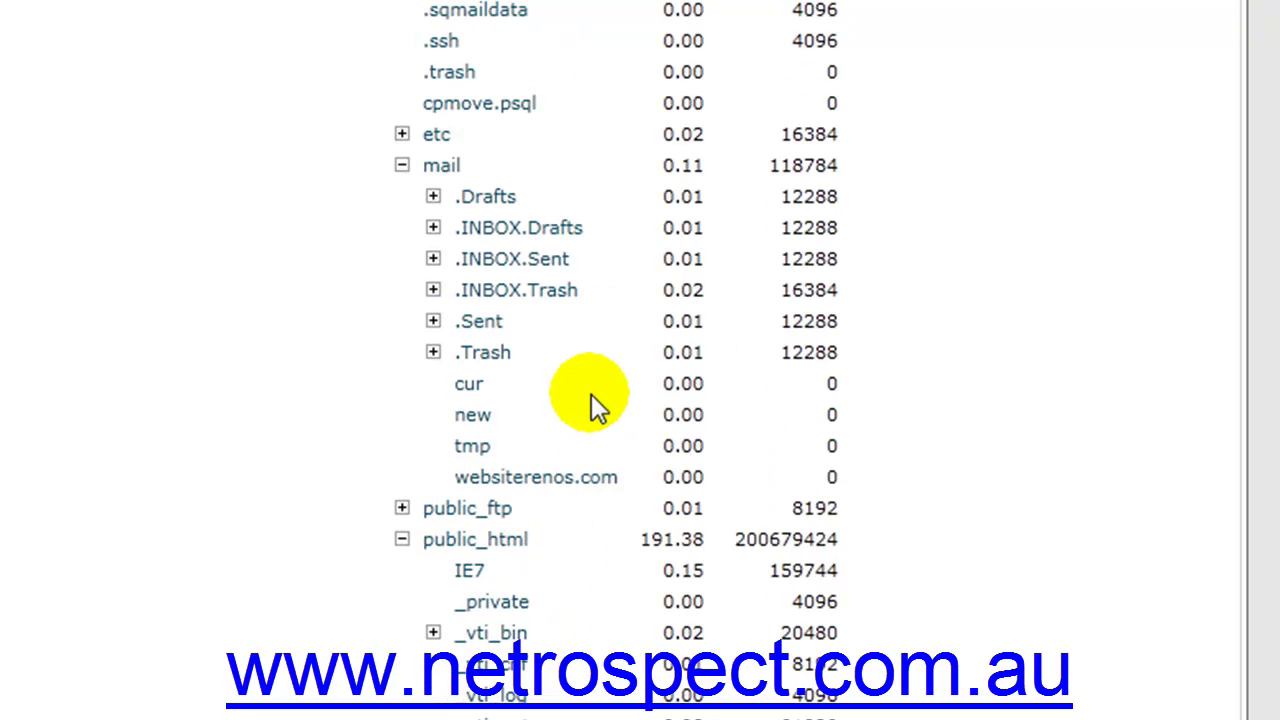
scroll(591, 394, down, 2)
scroll(600, 420, down, 4)
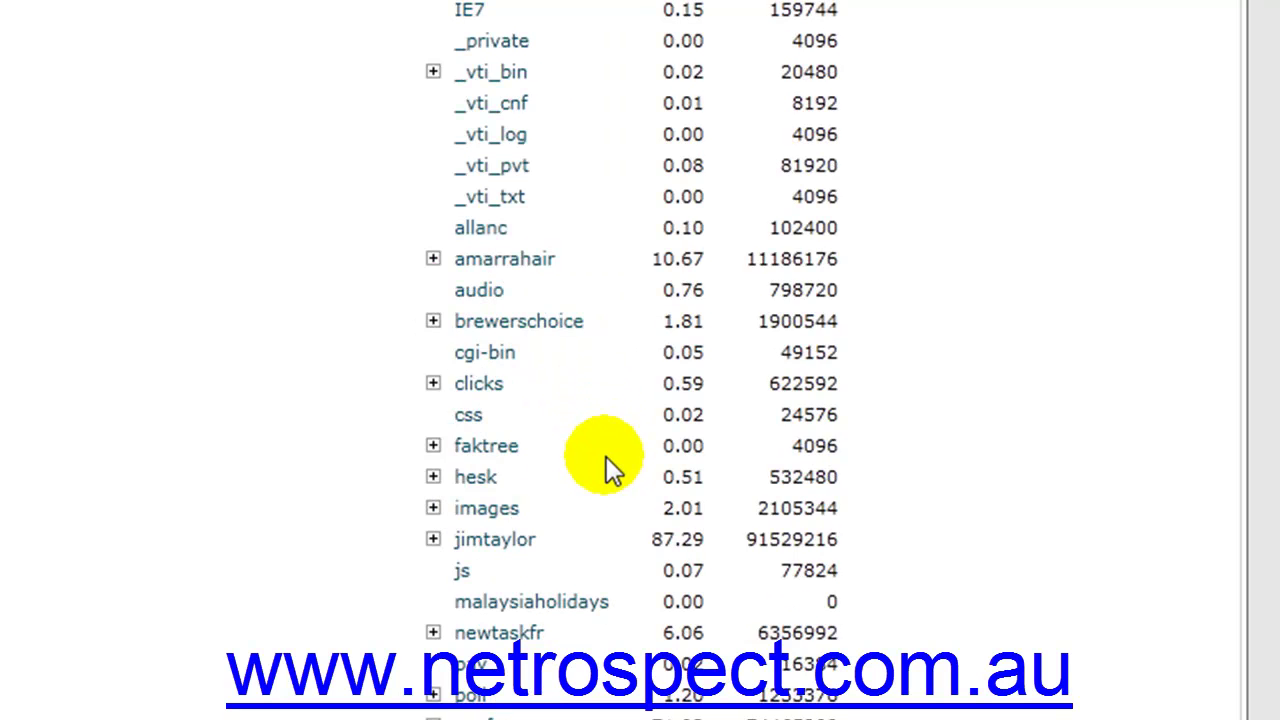
scroll(602, 460, up, 2)
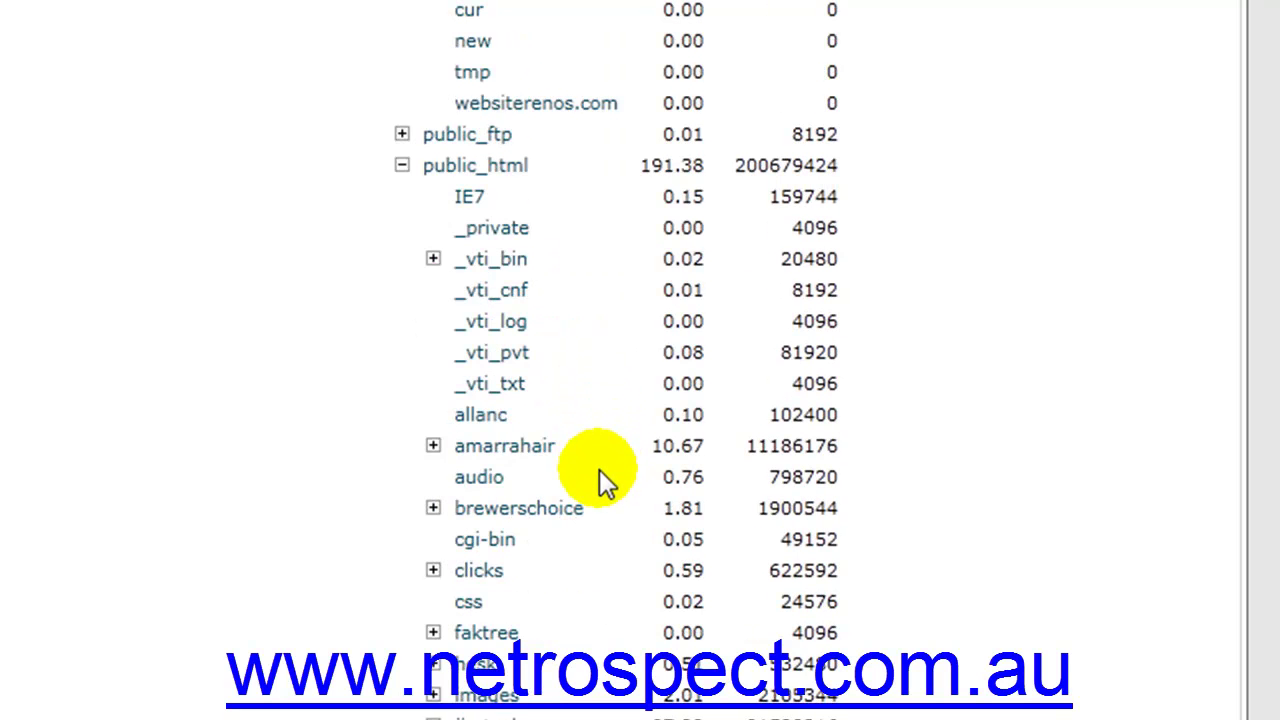
scroll(605, 485, up, 4)
scroll(700, 525, up, 2)
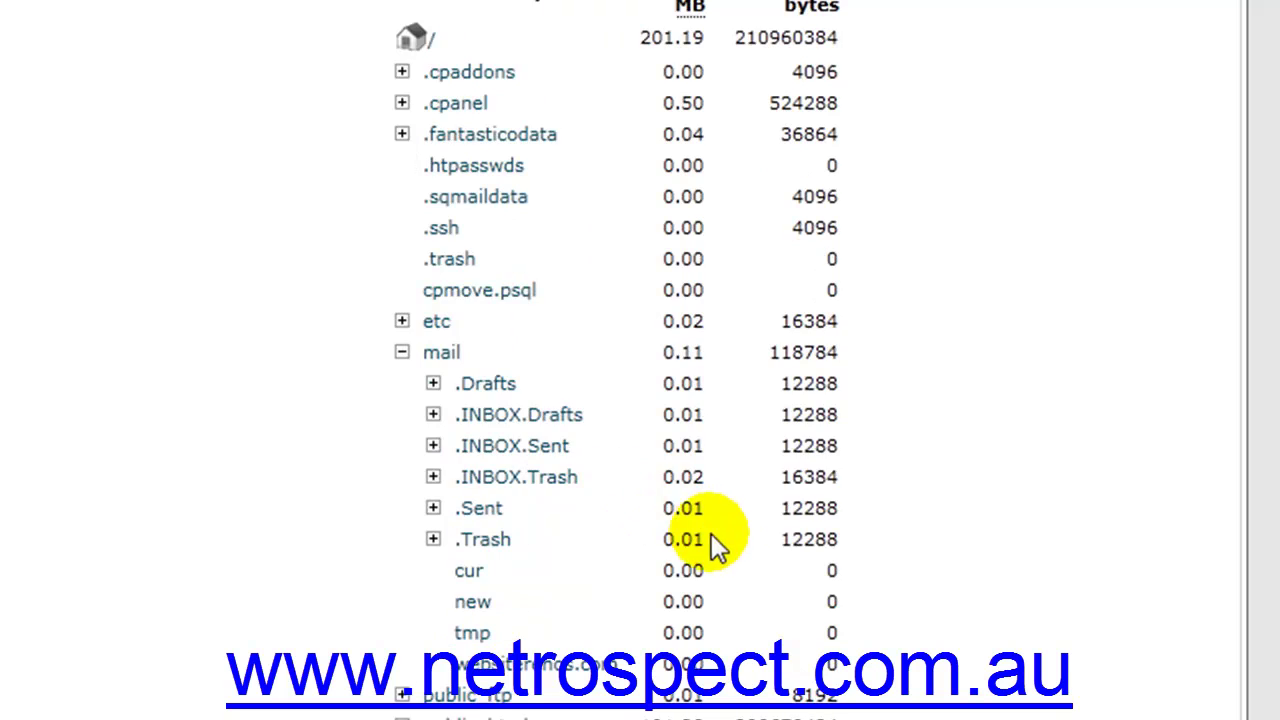
scroll(862, 490, up, 6)
scroll(868, 487, up, 2)
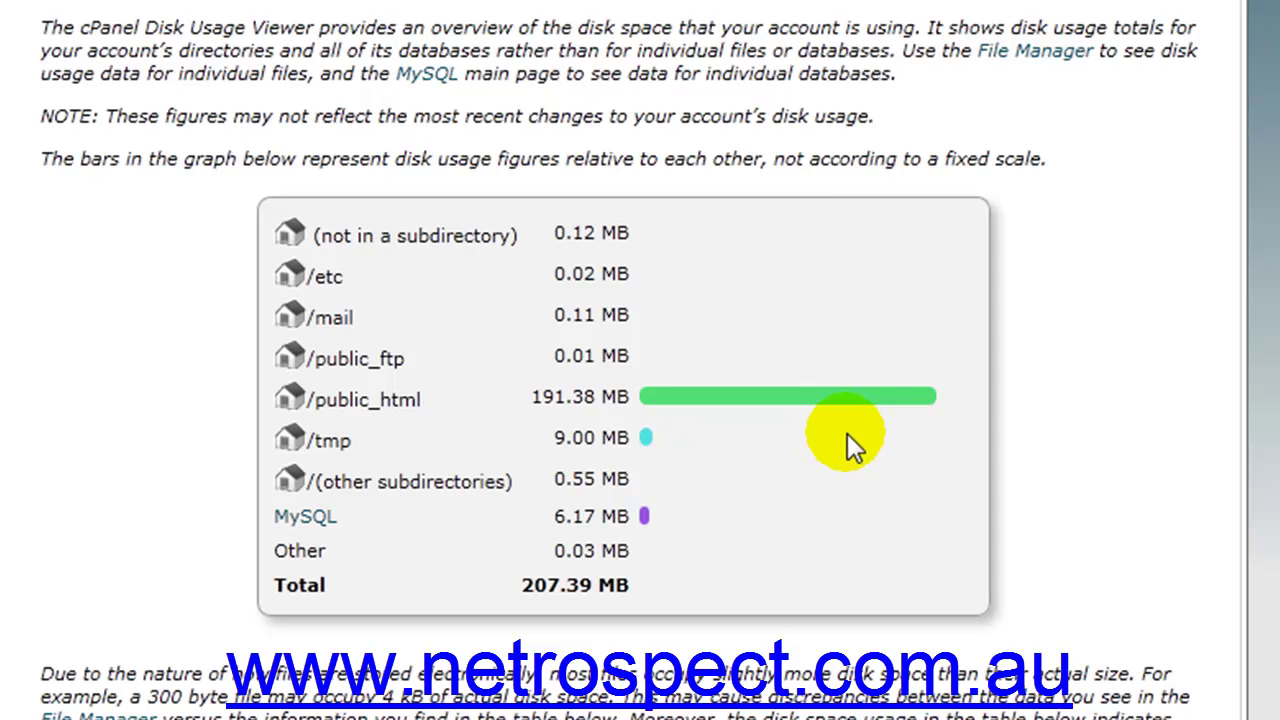
scroll(855, 440, down, 3)
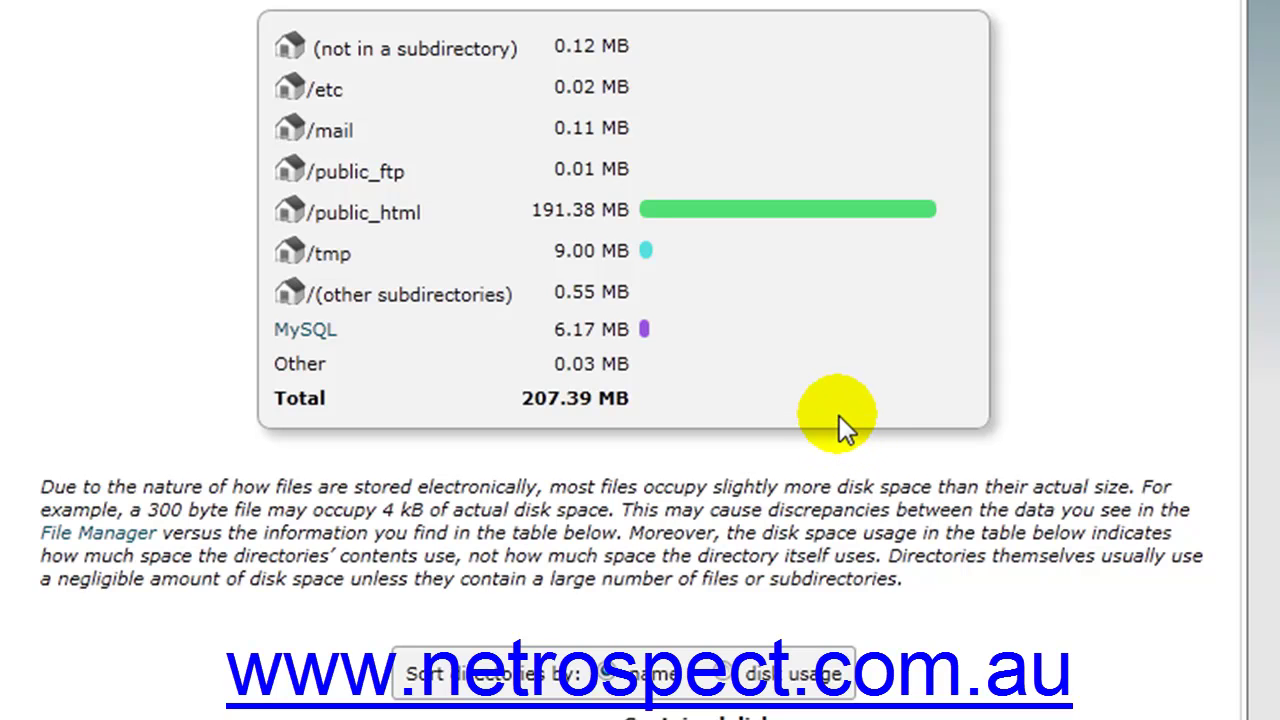
scroll(878, 435, down, 3)
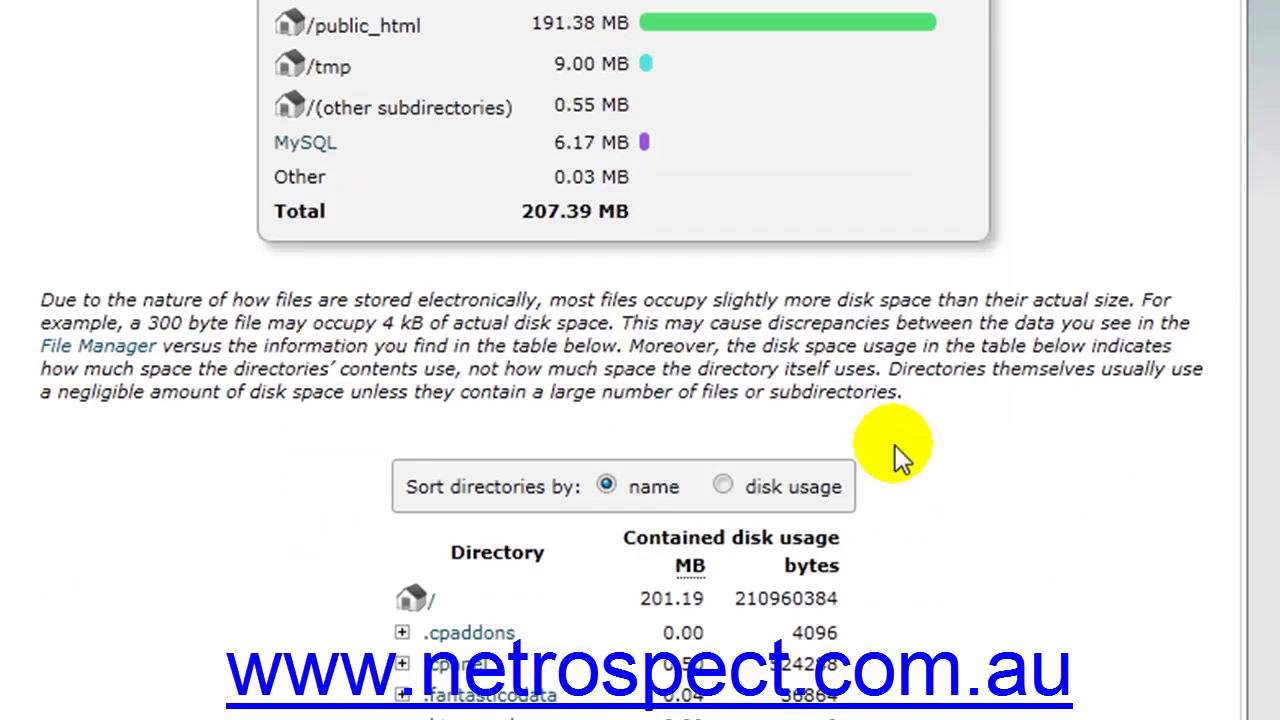
scroll(895, 445, down, 3)
scroll(895, 445, down, 3)
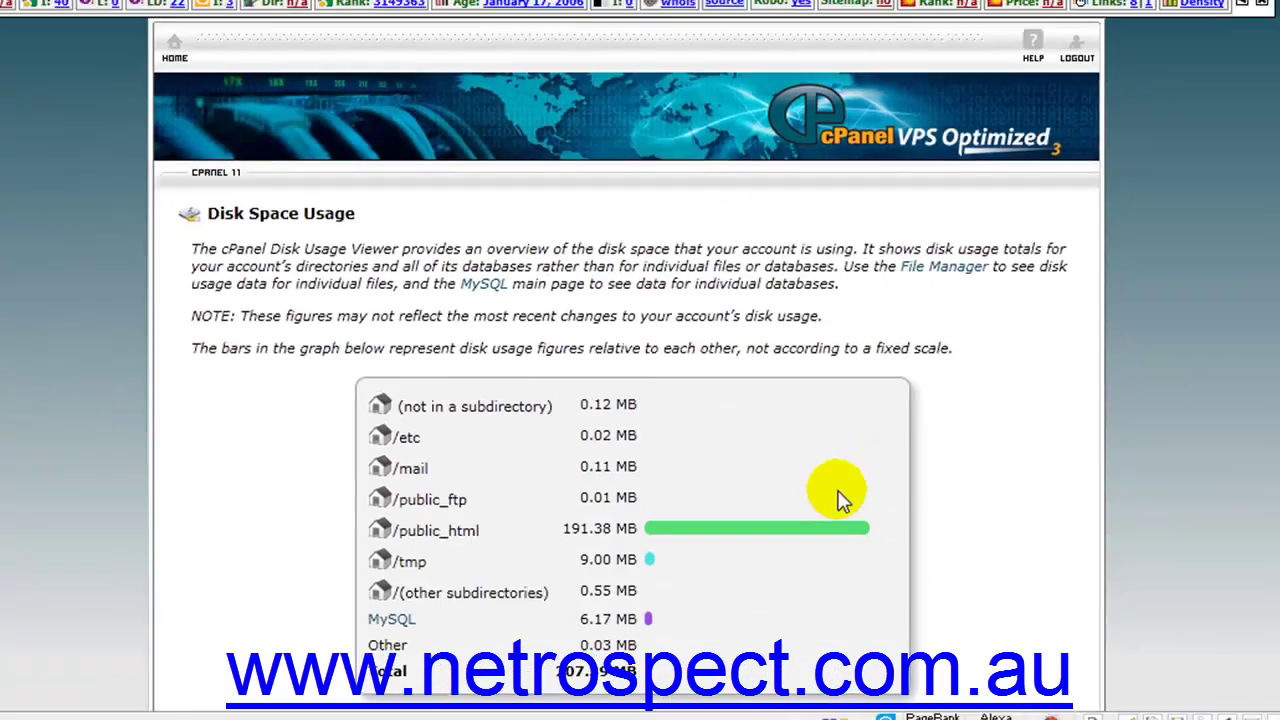